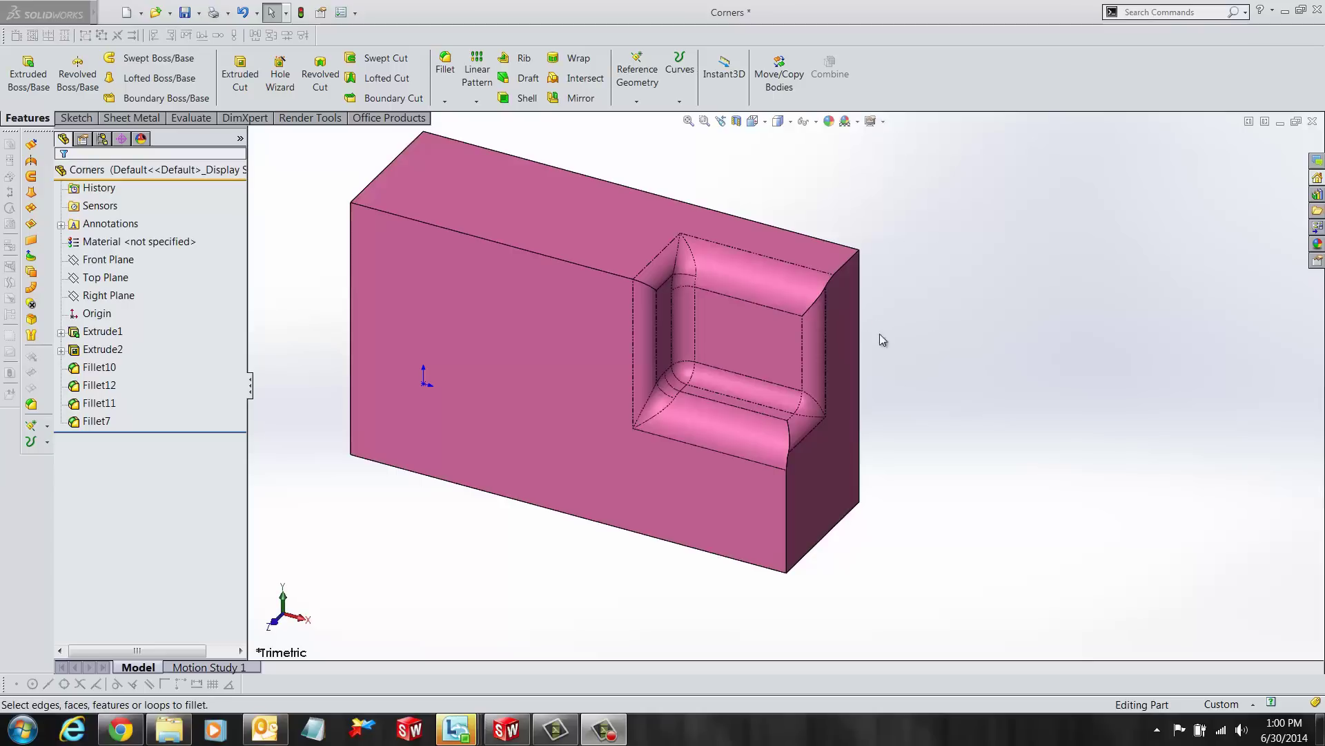
Step: Orbit and zoom the pink block, then start FilletXpert and cancel it unchanged
middle_click_drag(907, 408, 746, 314)
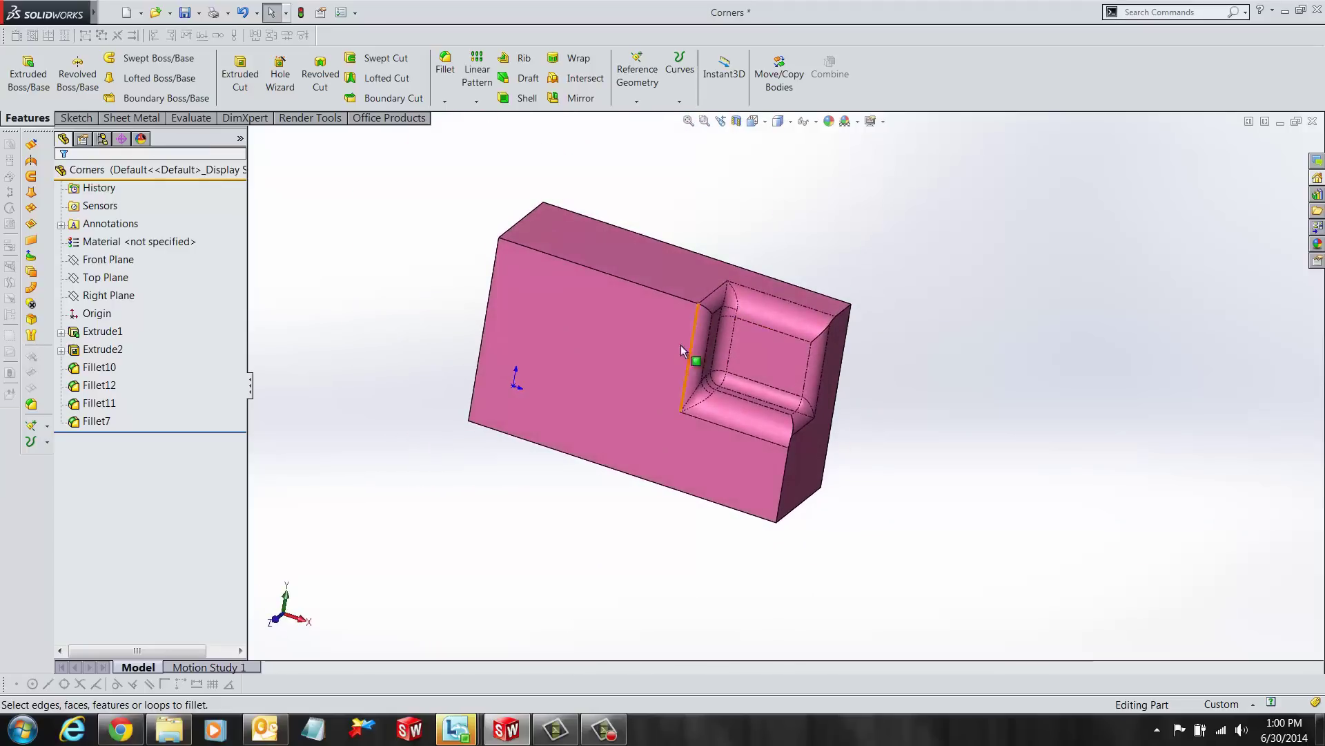
scroll(676, 342, "down", 2)
scroll(671, 334, "up", 2)
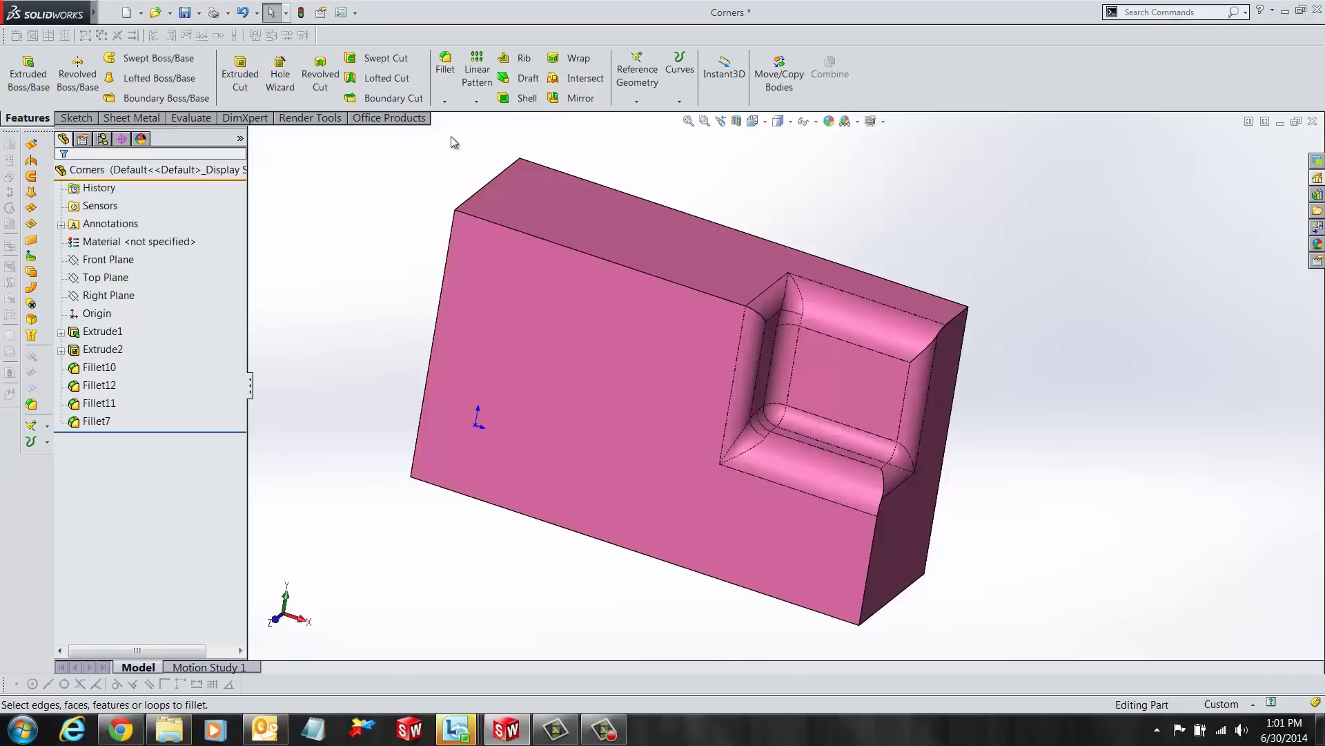
left_click(446, 103)
left_click(461, 111)
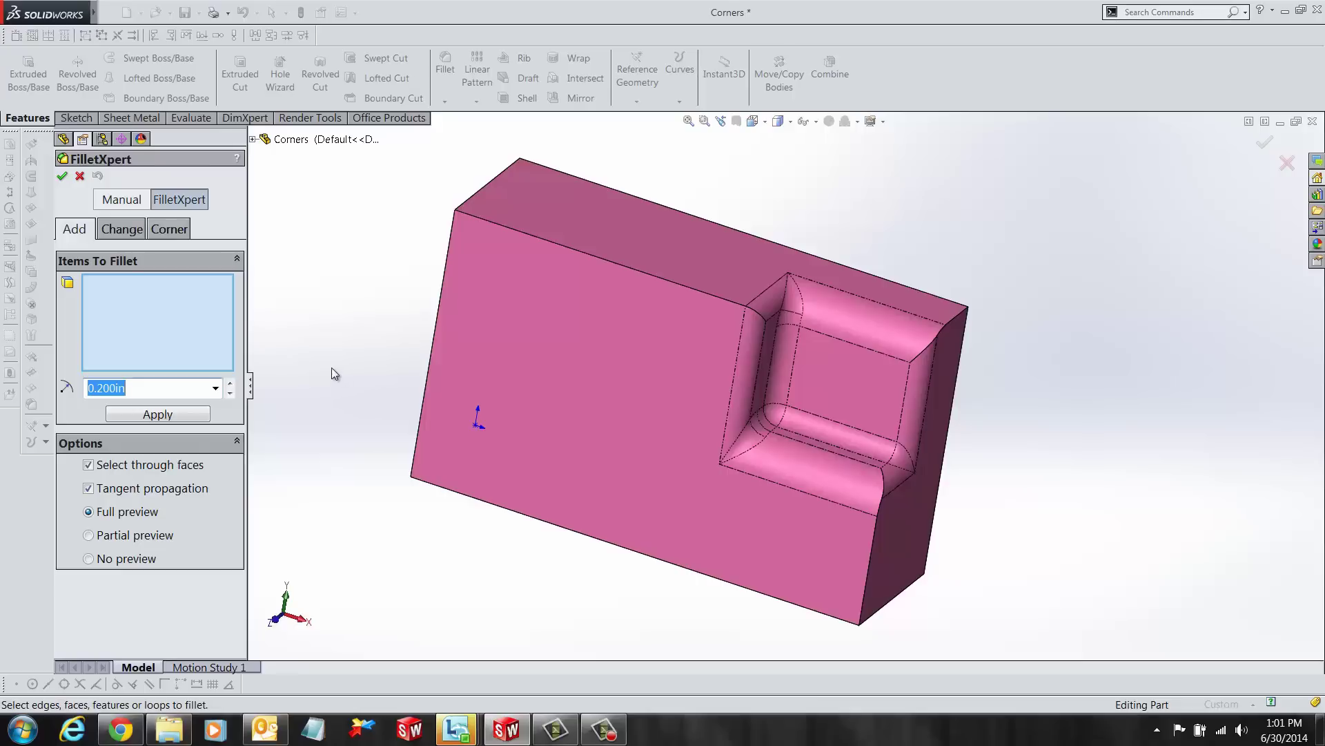
key("Escape")
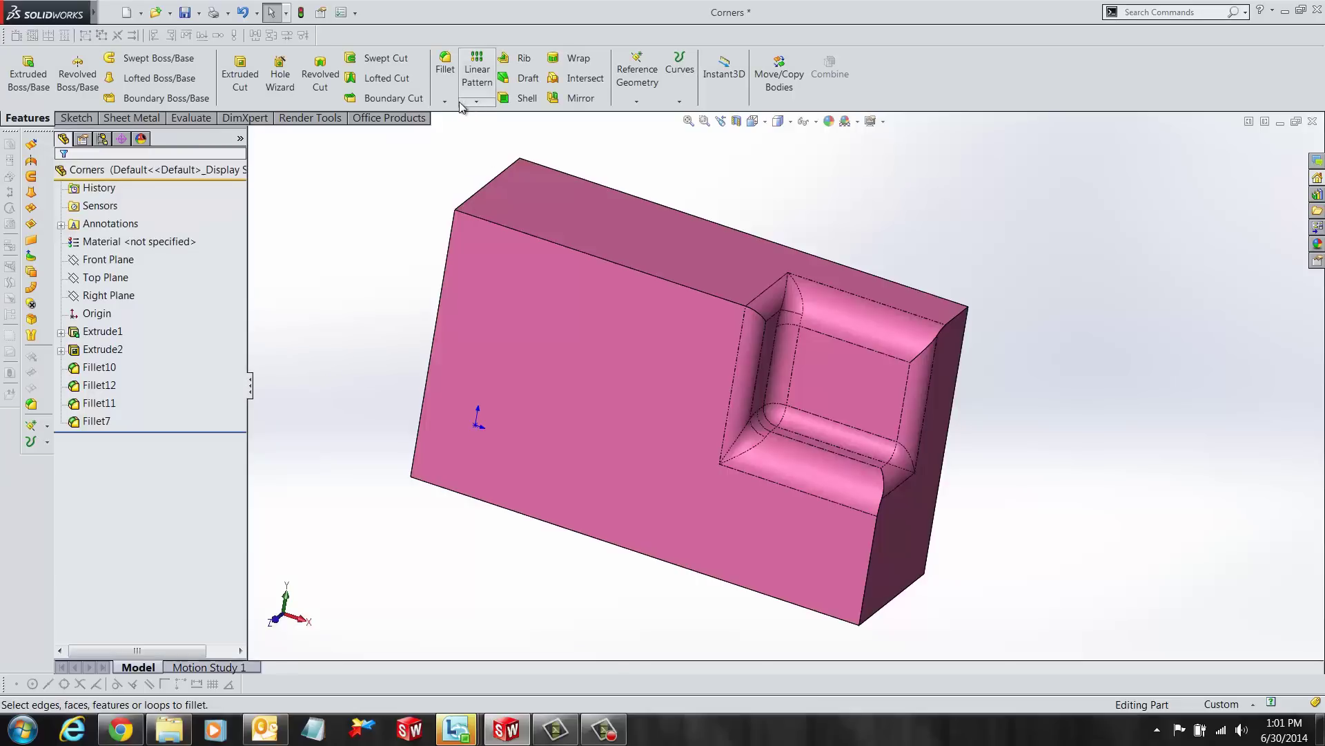
Step: Fillet the top front, left vertical and two right vertical edges at 0.200in with FilletXpert
left_click(445, 102)
left_click(461, 118)
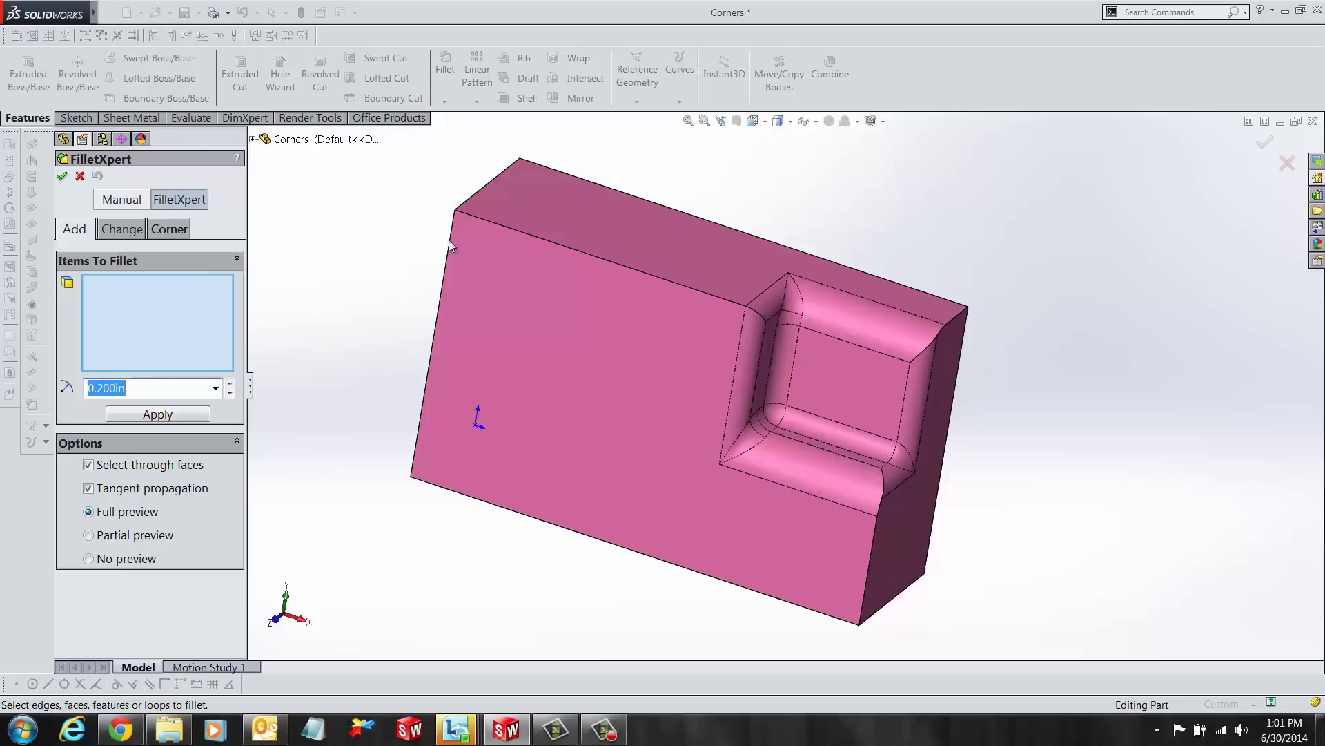
left_click(489, 220)
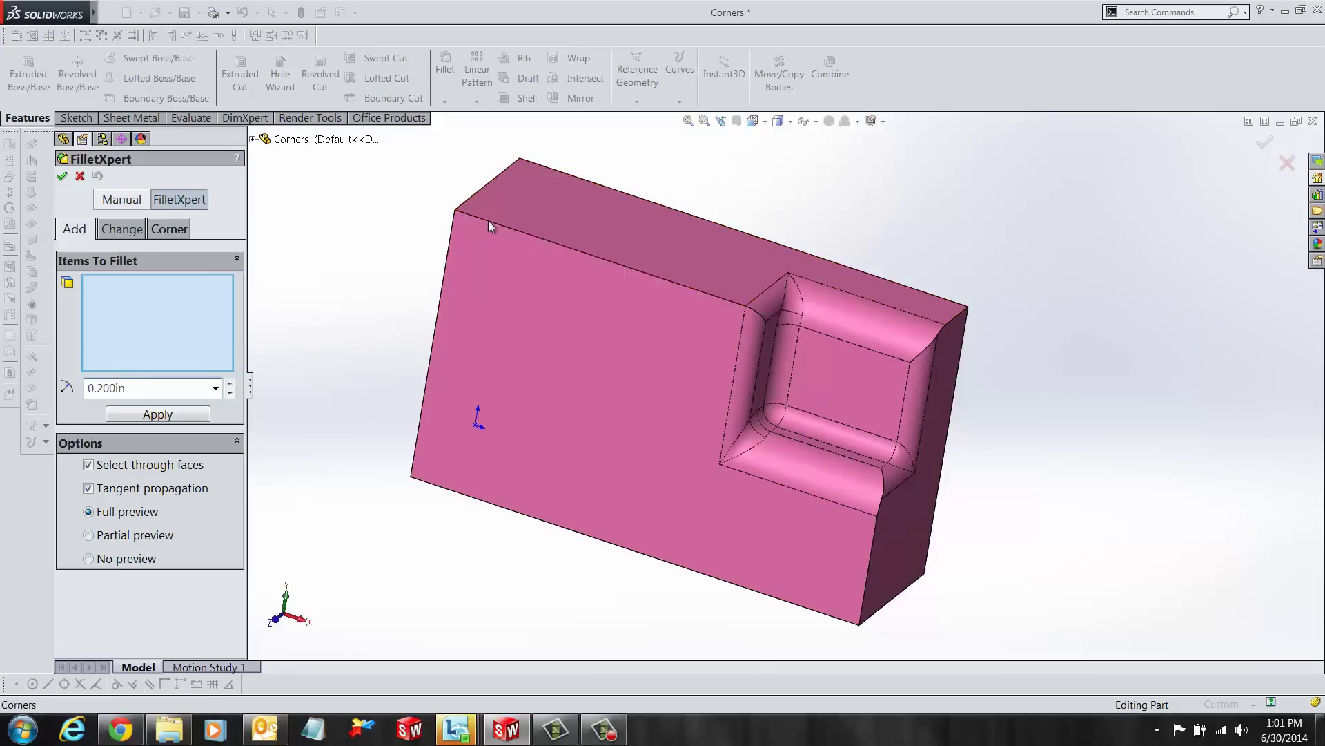
left_click(449, 243)
left_click(954, 328)
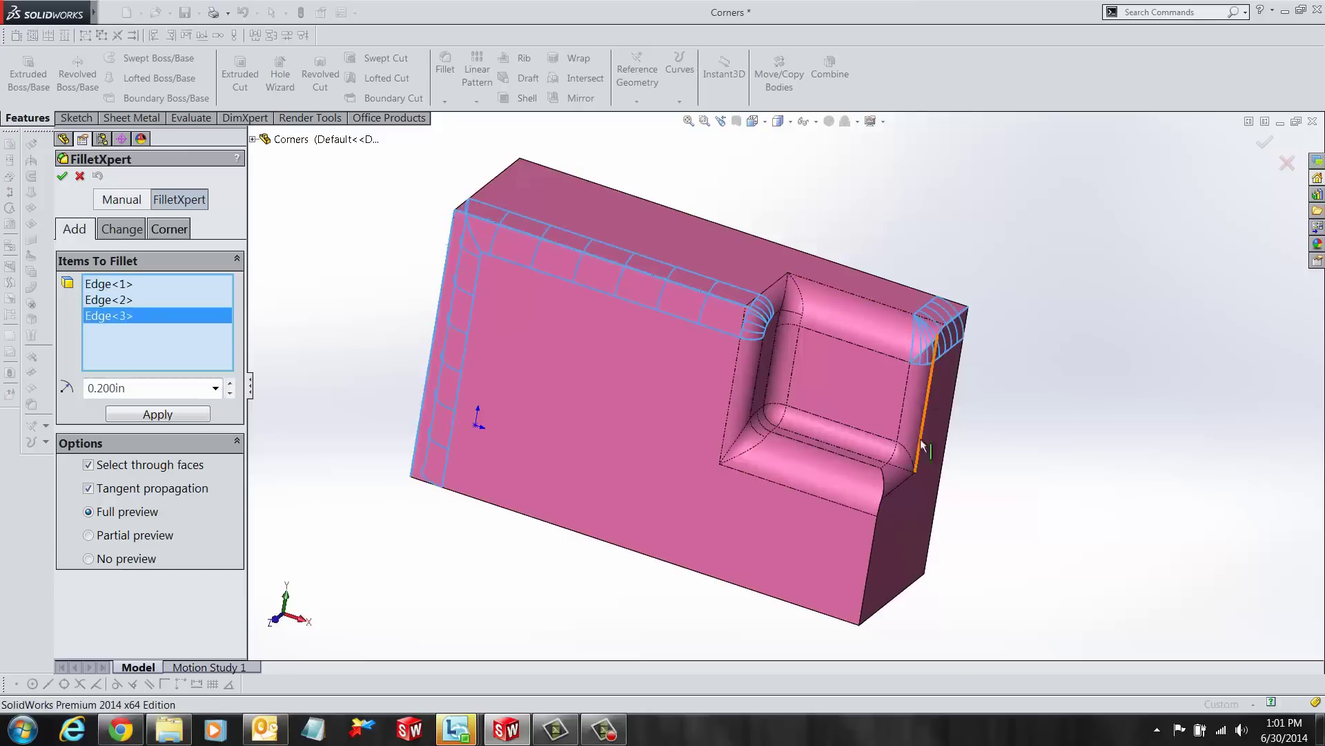
left_click(850, 548)
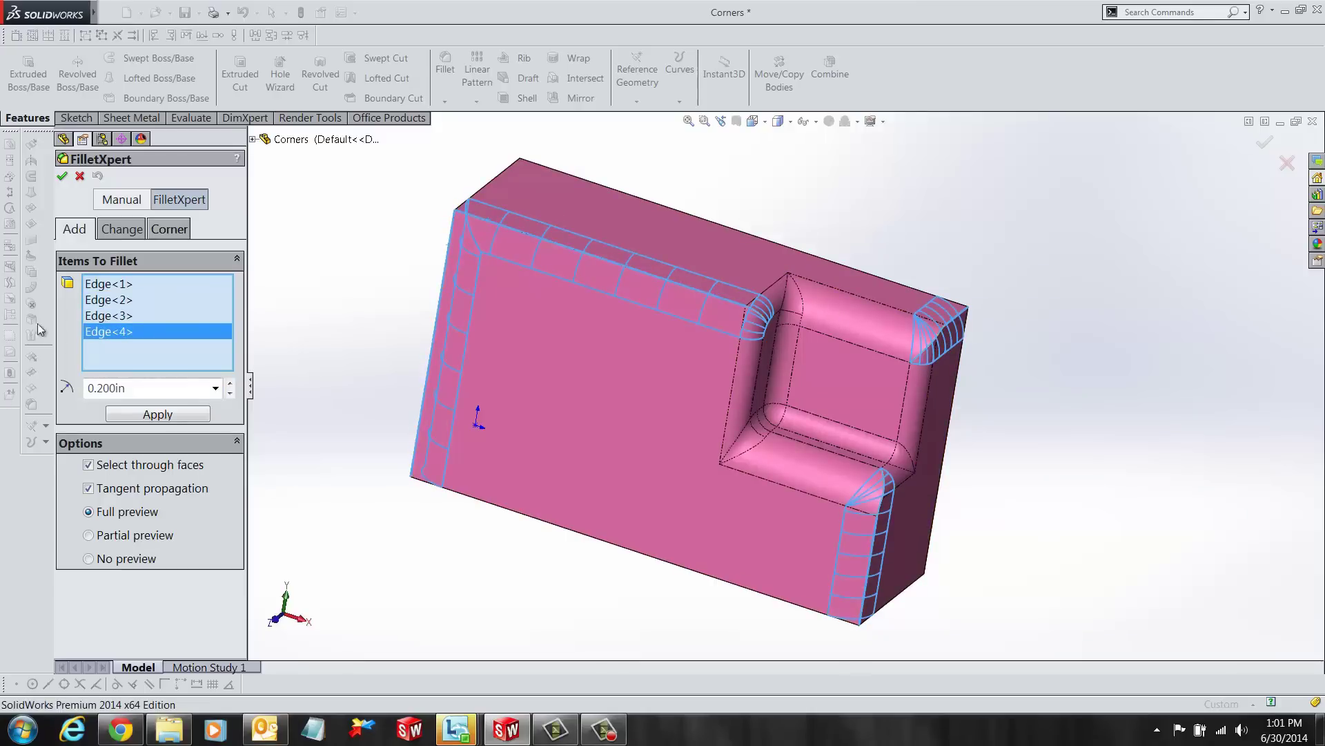
left_click(62, 177)
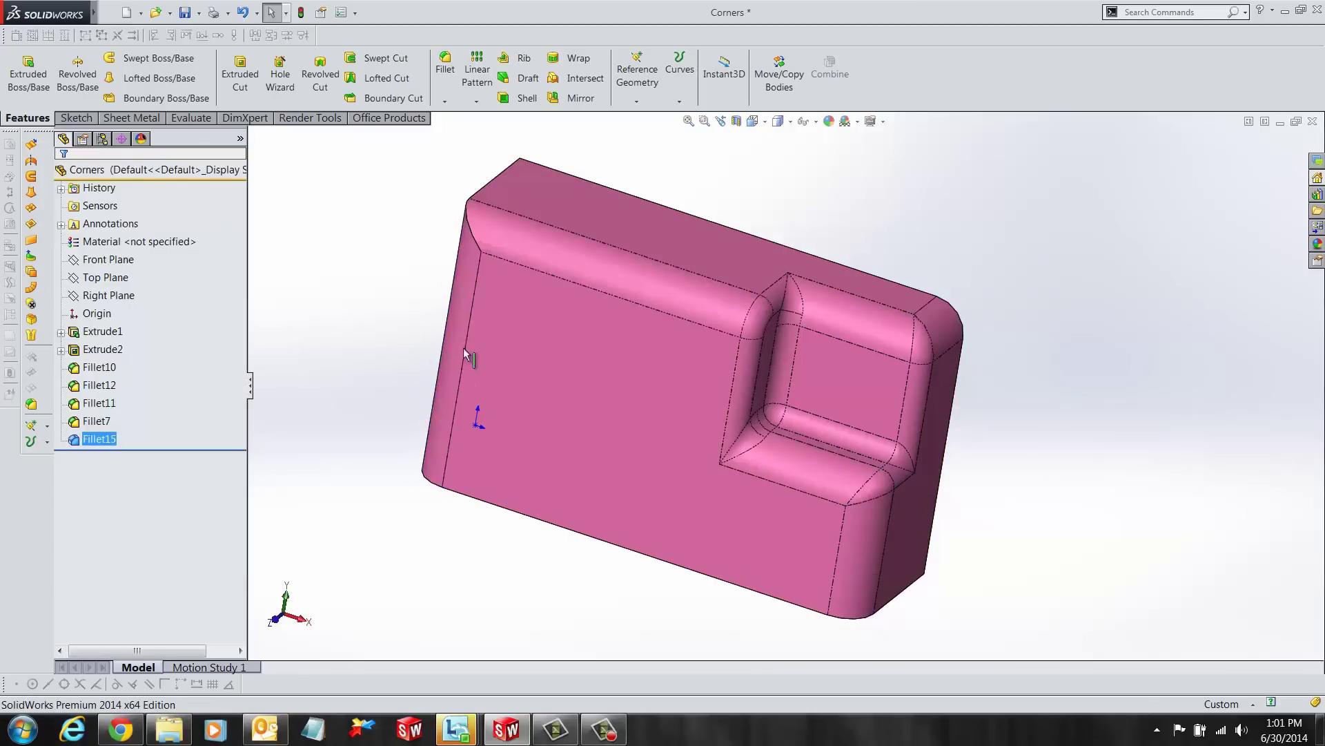
Step: Use FilletXpert's Change tab to remove the fillet face on the block's left vertical edge
left_click(445, 103)
left_click(469, 138)
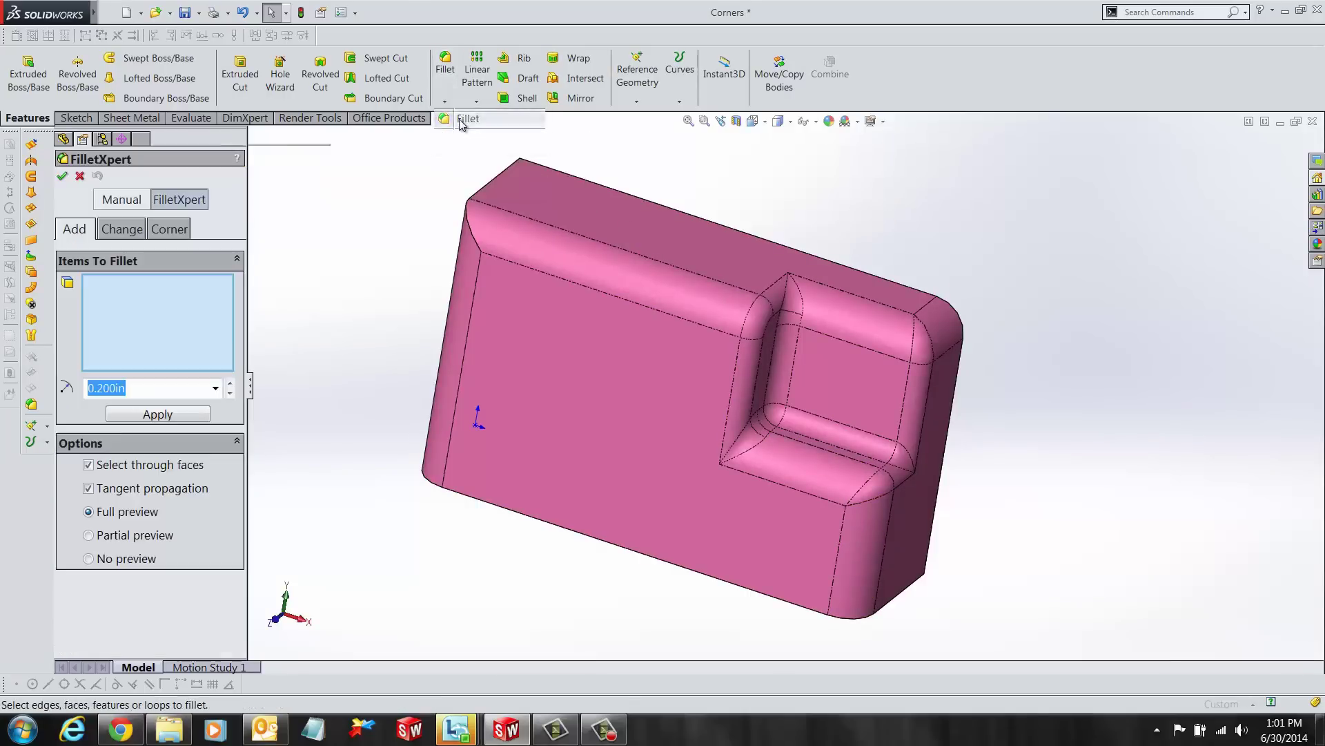
left_click(129, 230)
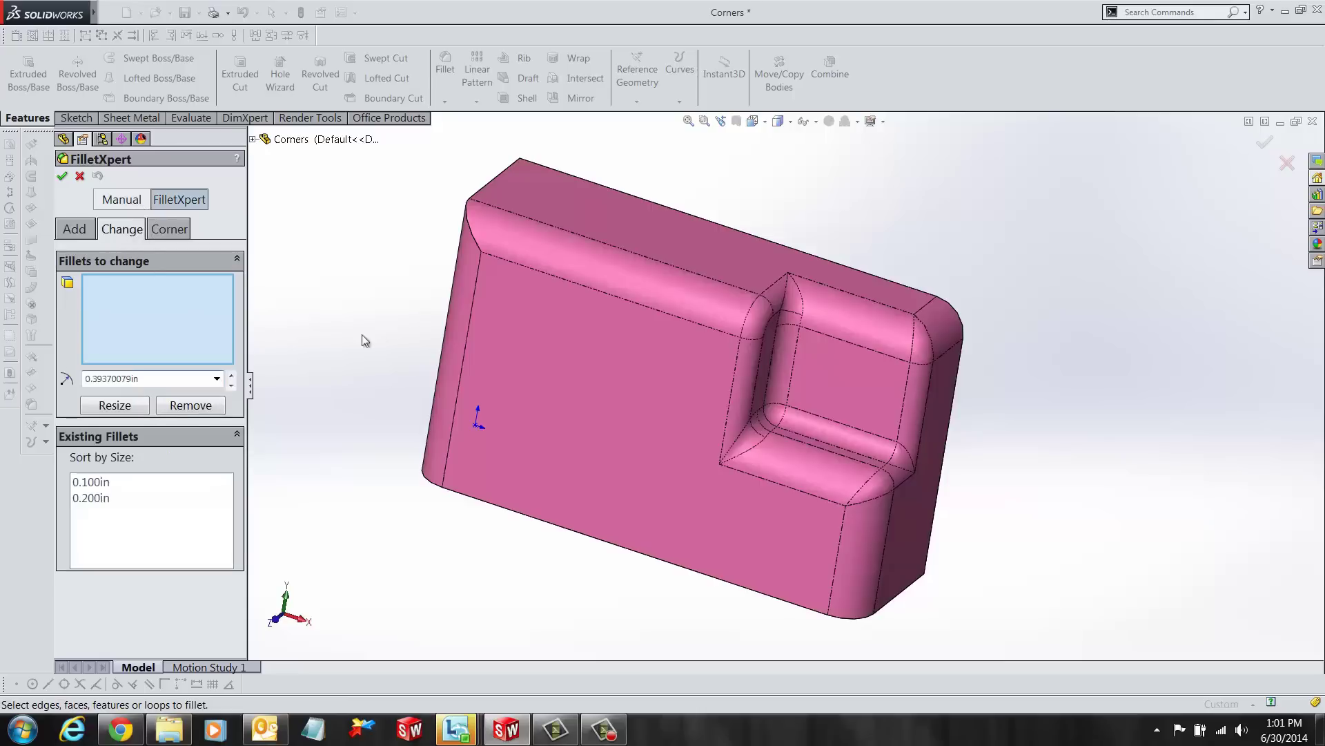
left_click(462, 315)
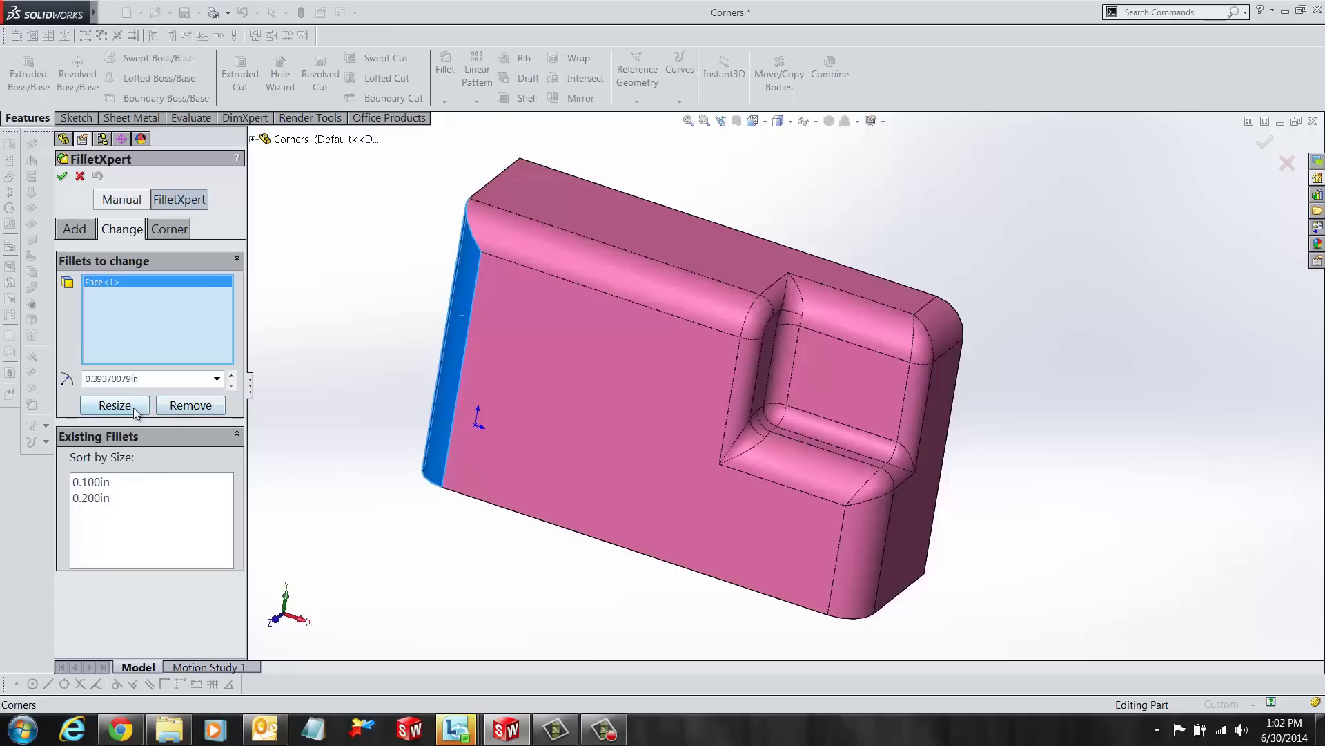
left_click(182, 407)
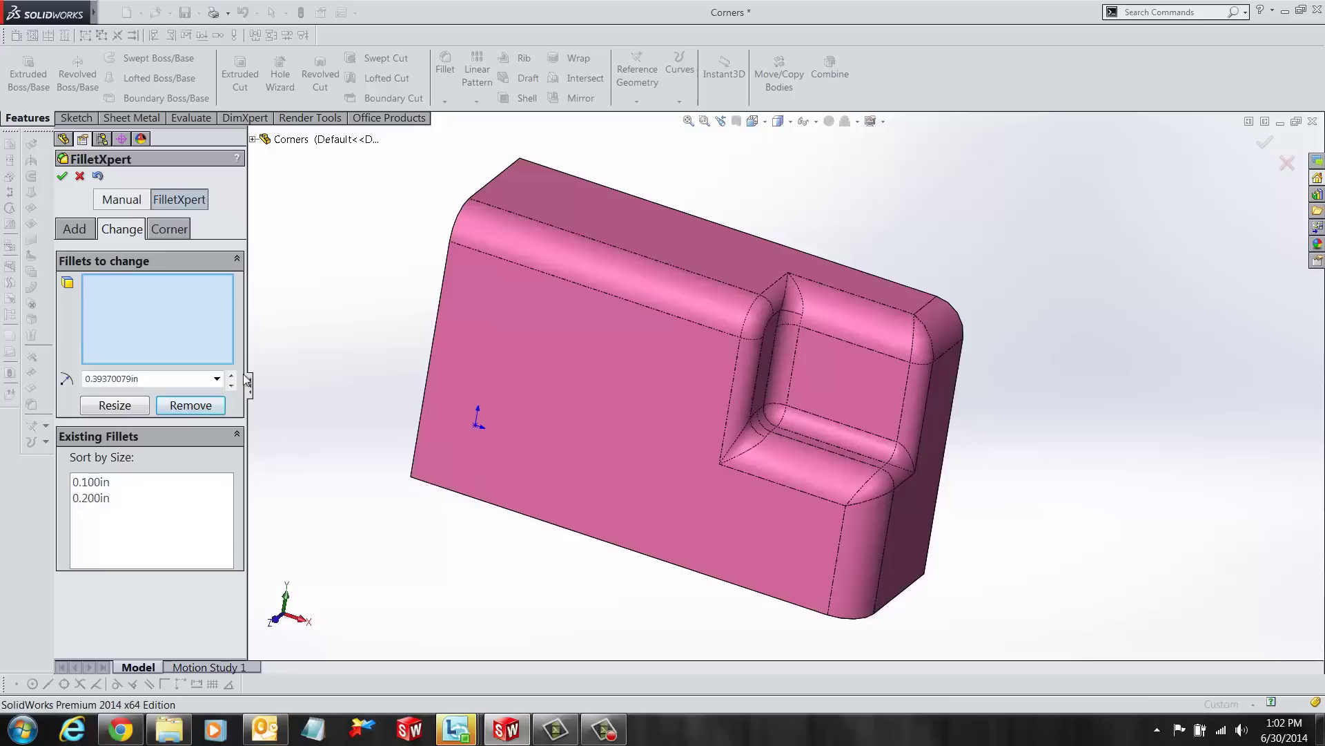
scroll(778, 583, "up", 1)
scroll(872, 560, "down", 1)
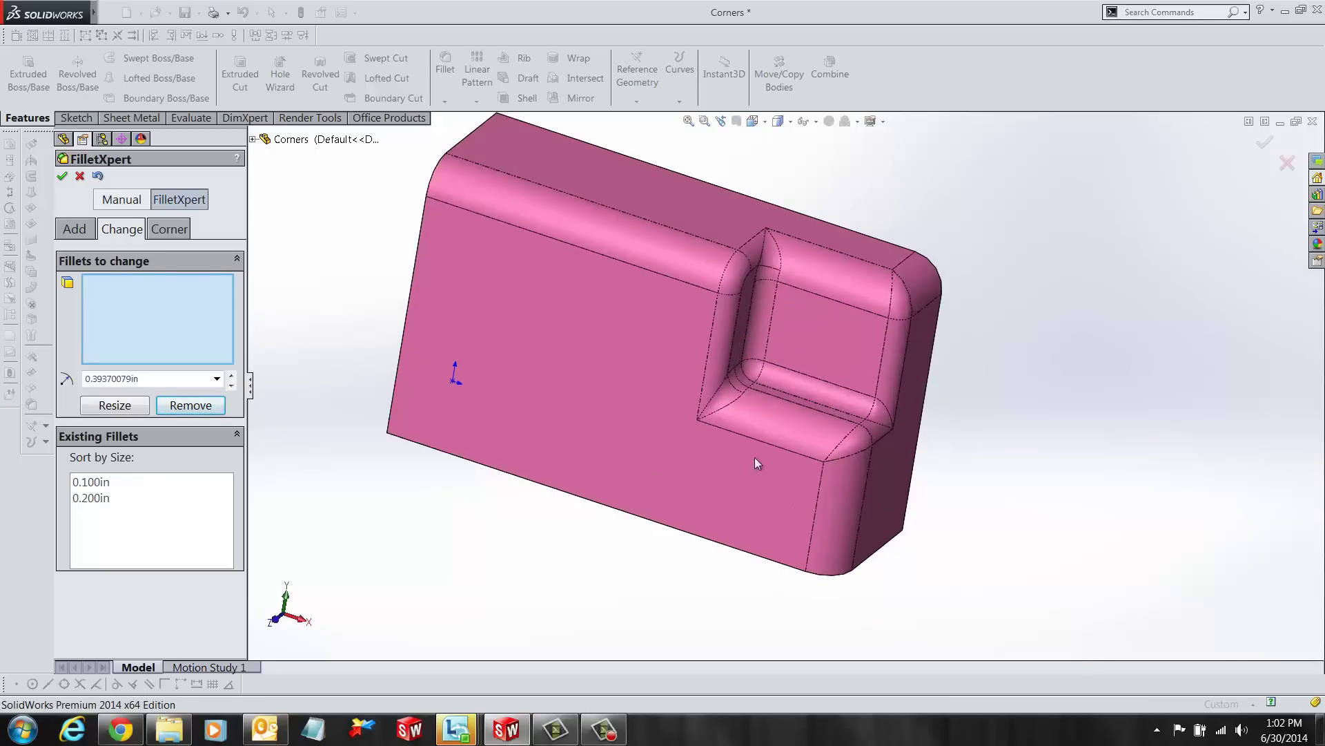
Step: Switch FilletXpert to the Corner tab and zoom in on the pocket's corner fillets
left_click(169, 230)
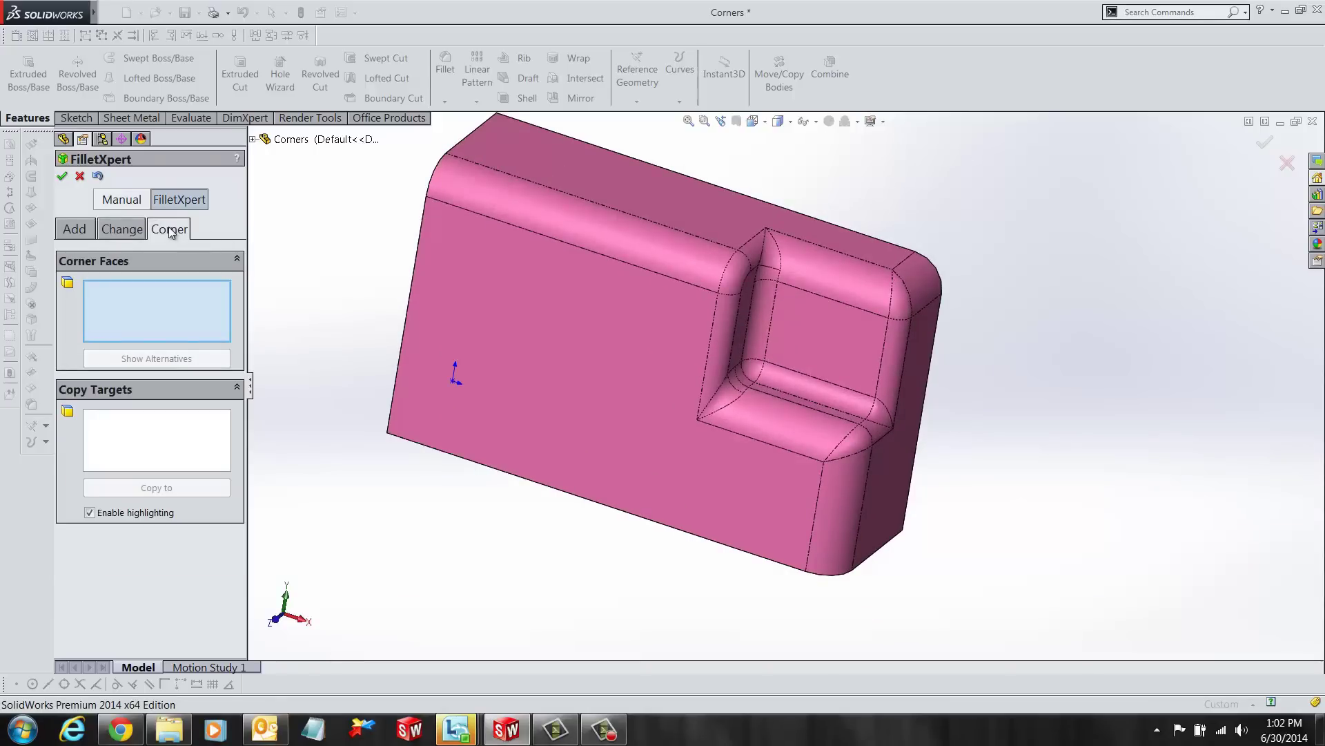
scroll(783, 293, "down", 2)
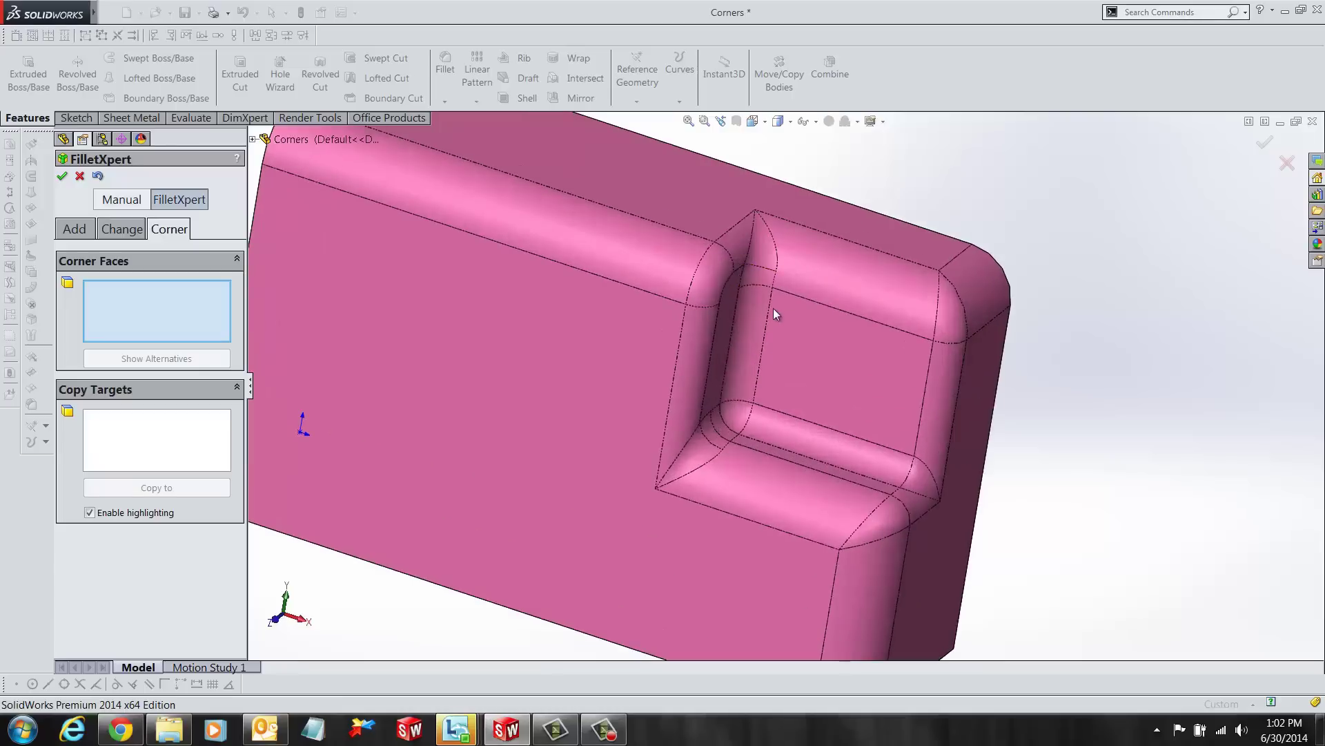
scroll(773, 312, "up", 2)
scroll(793, 297, "up", 1)
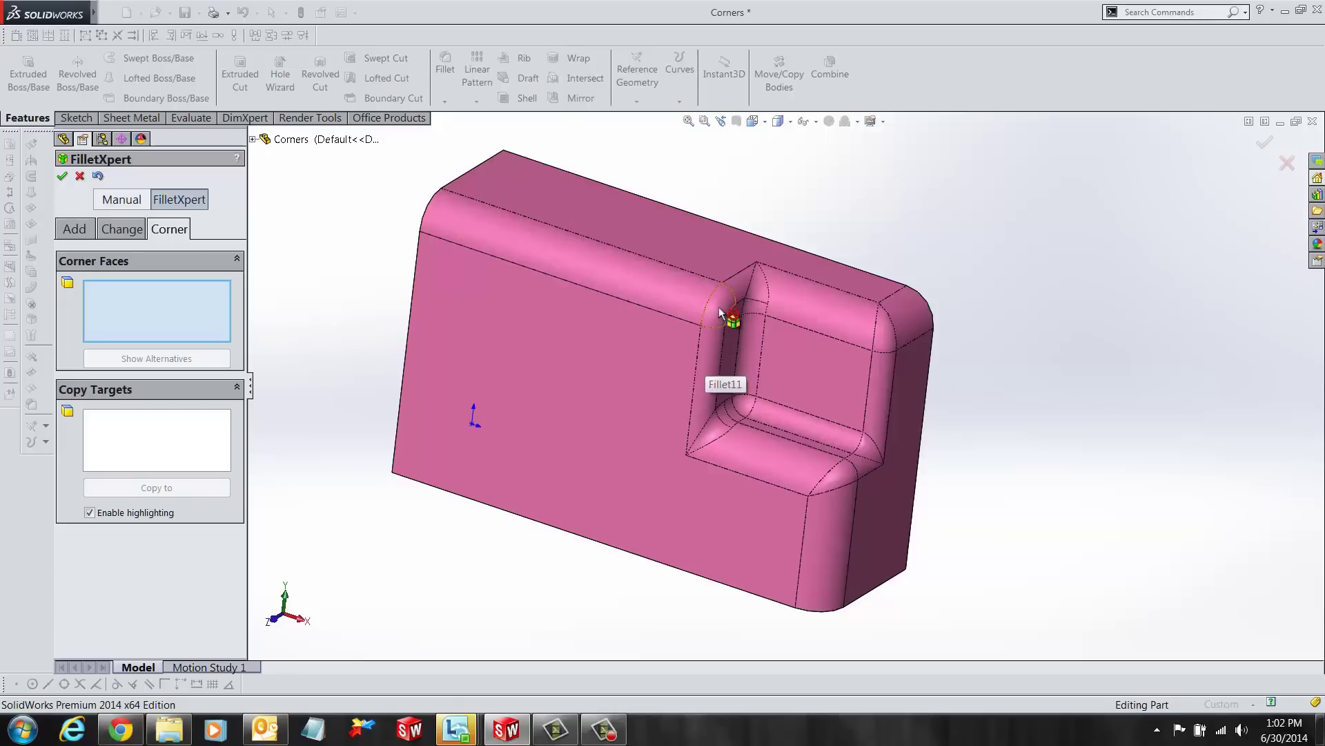
scroll(760, 312, "down", 2)
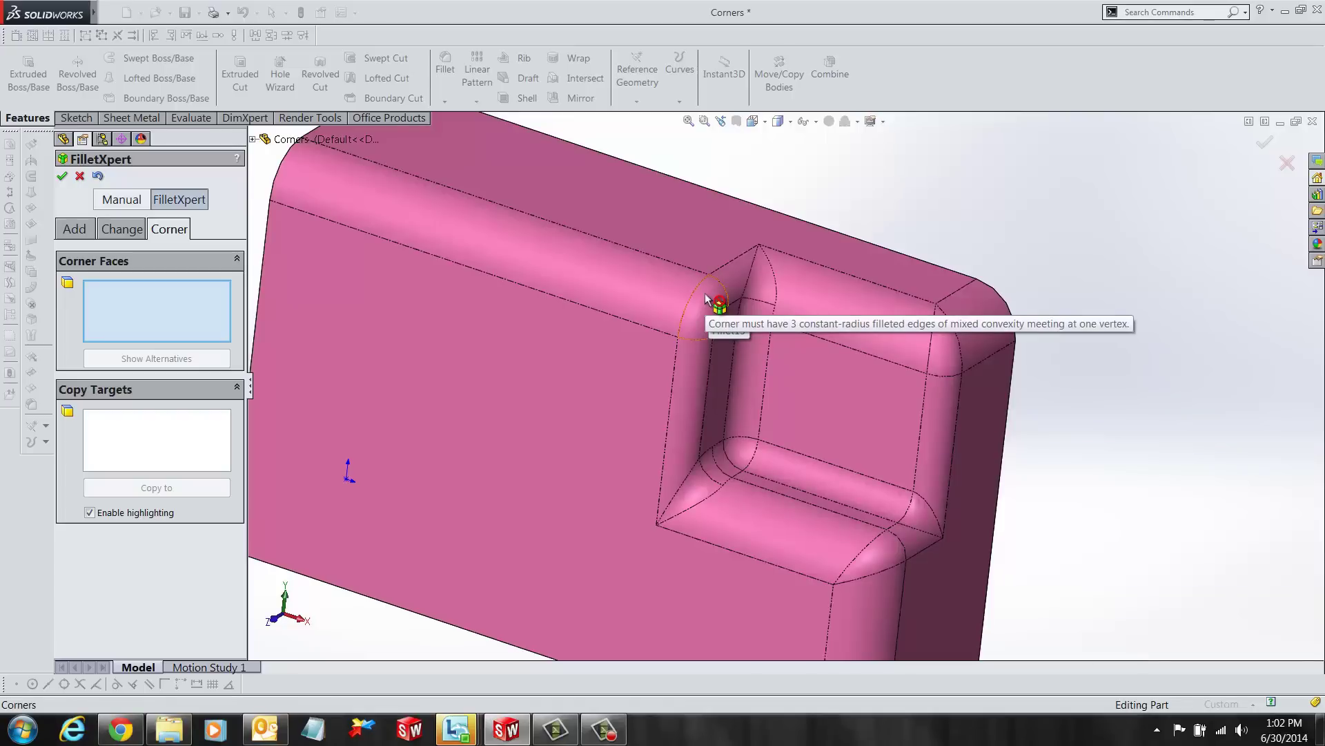
Step: Replace the pocket's upper-left corner blend with the second alternative shape from Show Alternatives
left_click(757, 298)
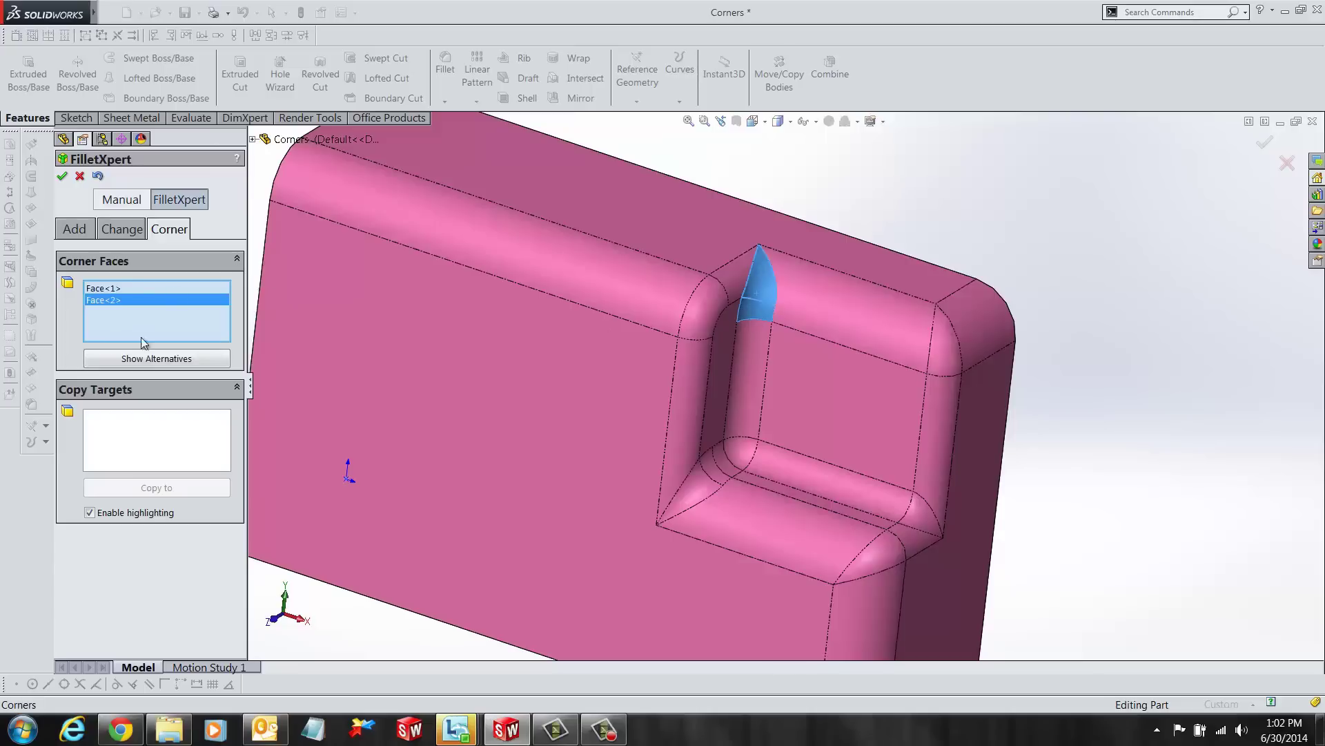
left_click(143, 359)
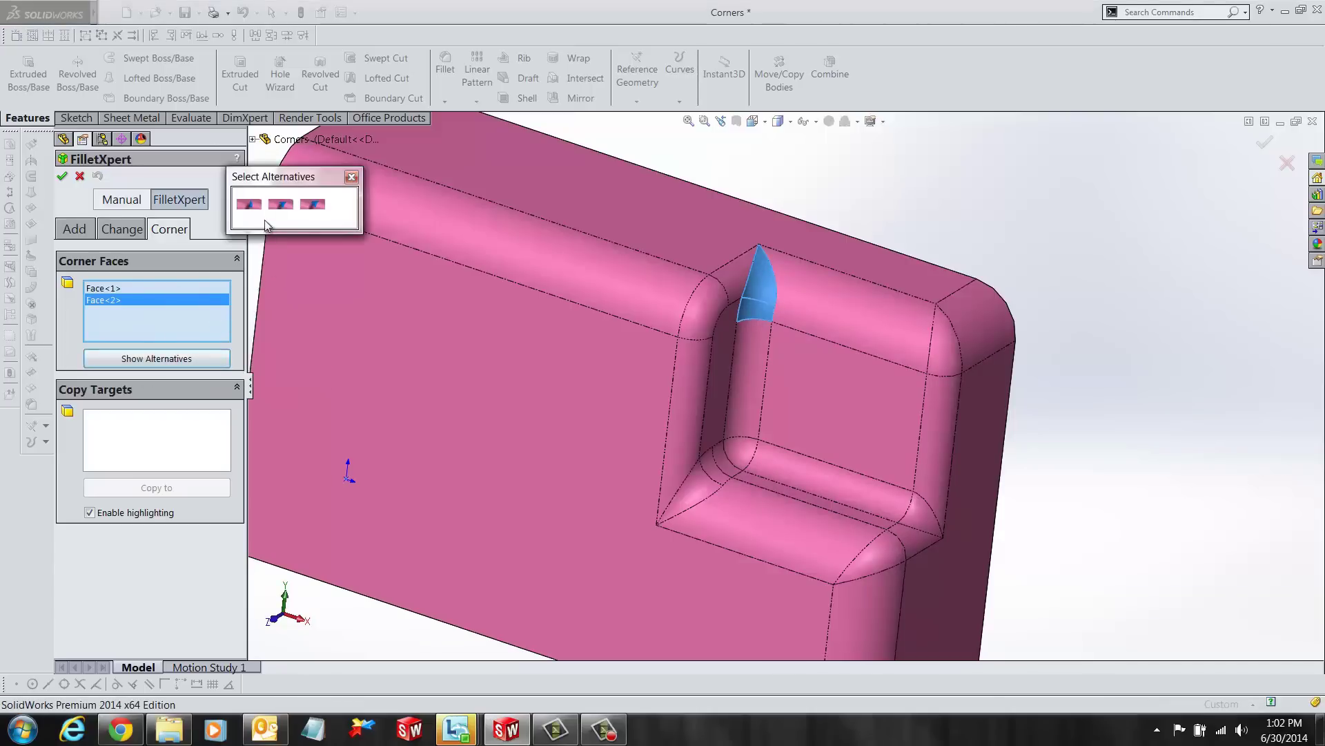
mouse_move(284, 212)
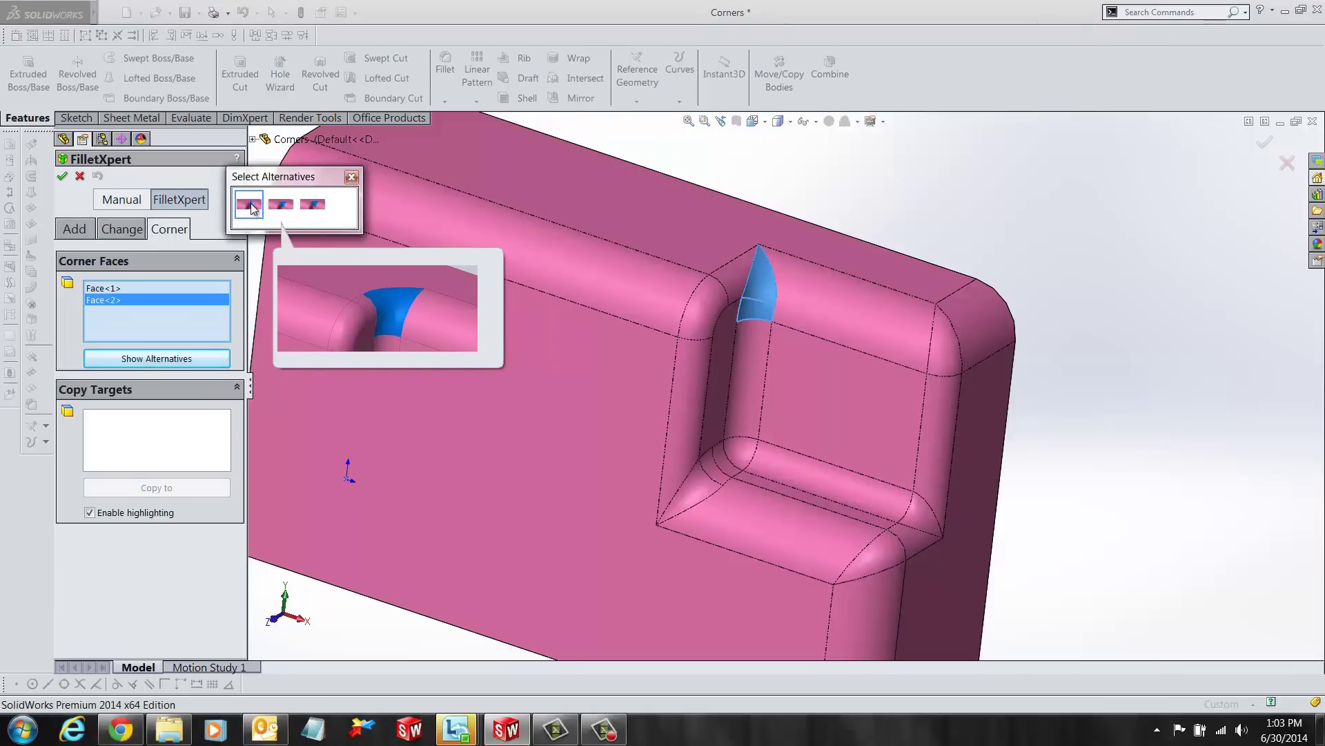
left_click(280, 207)
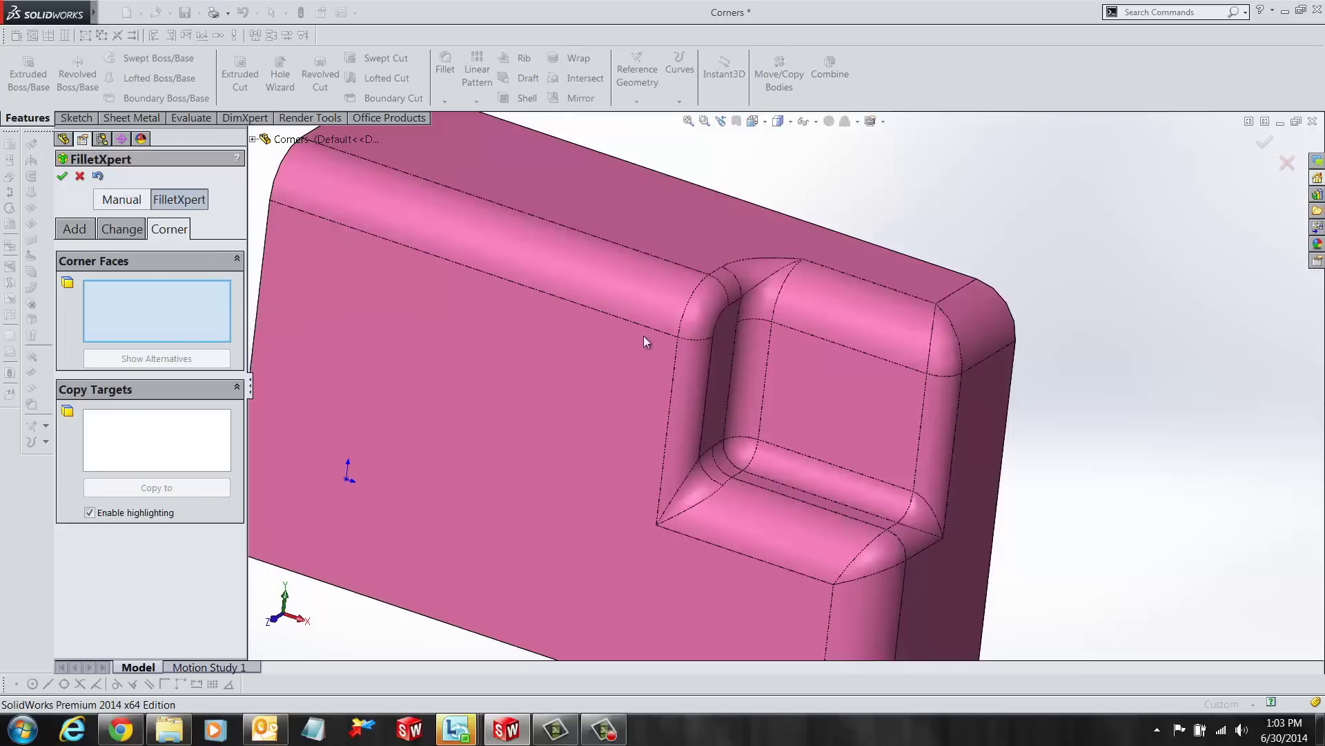
Step: Copy the top corner blend to the lower-left and lower-right pocket corners and confirm
left_click(757, 289)
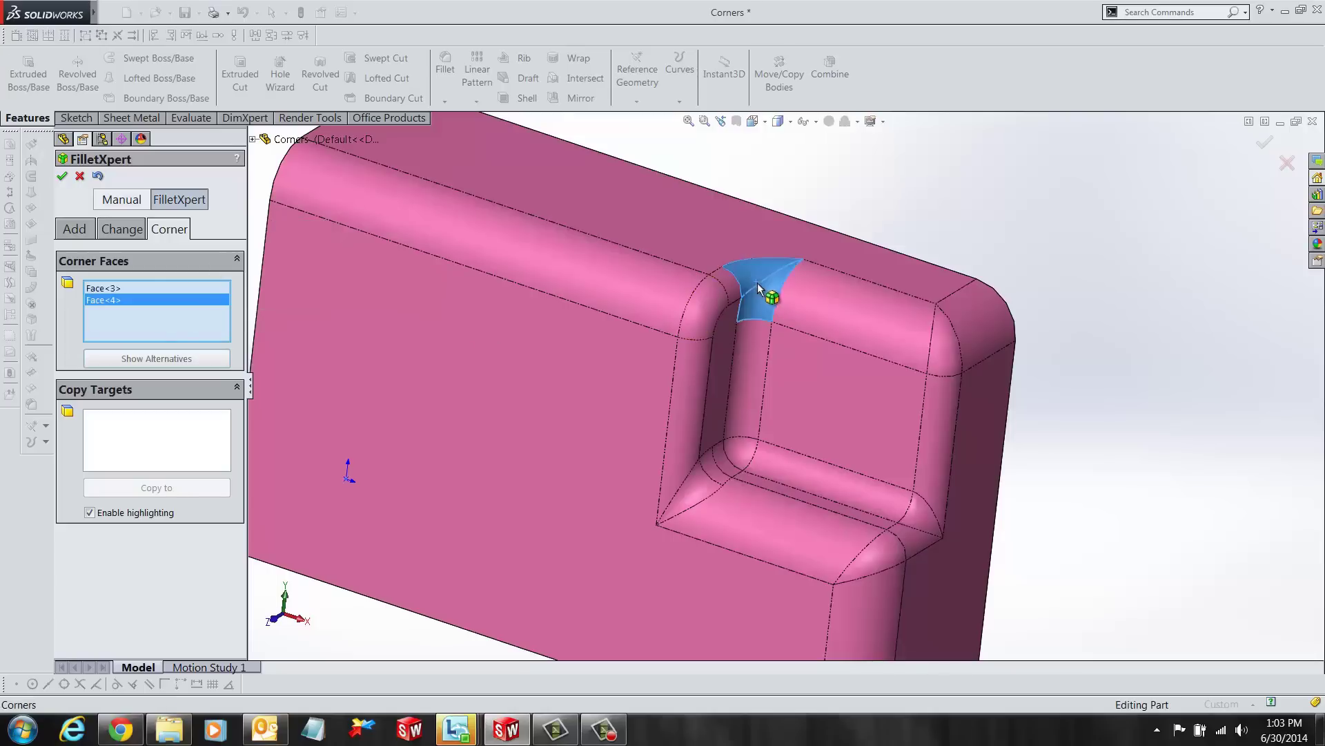
left_click(205, 435)
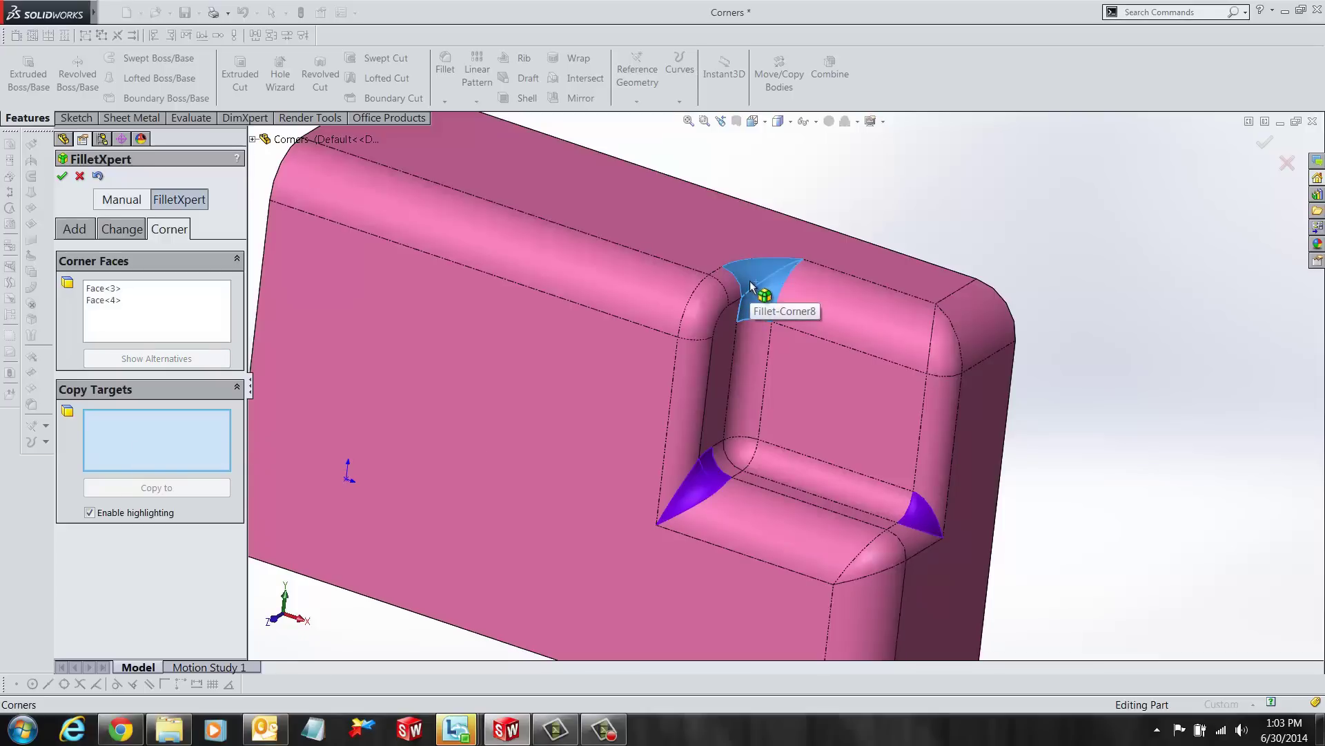
left_click(696, 488)
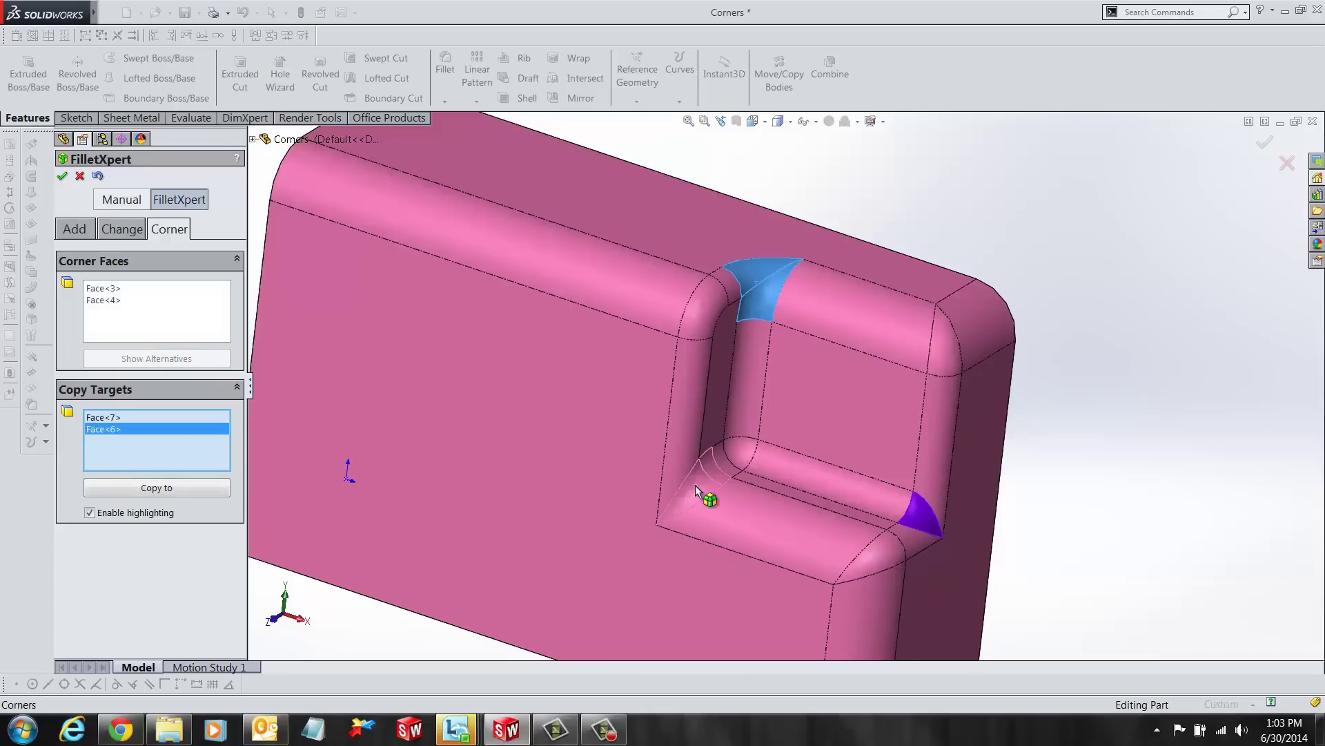
left_click(920, 527)
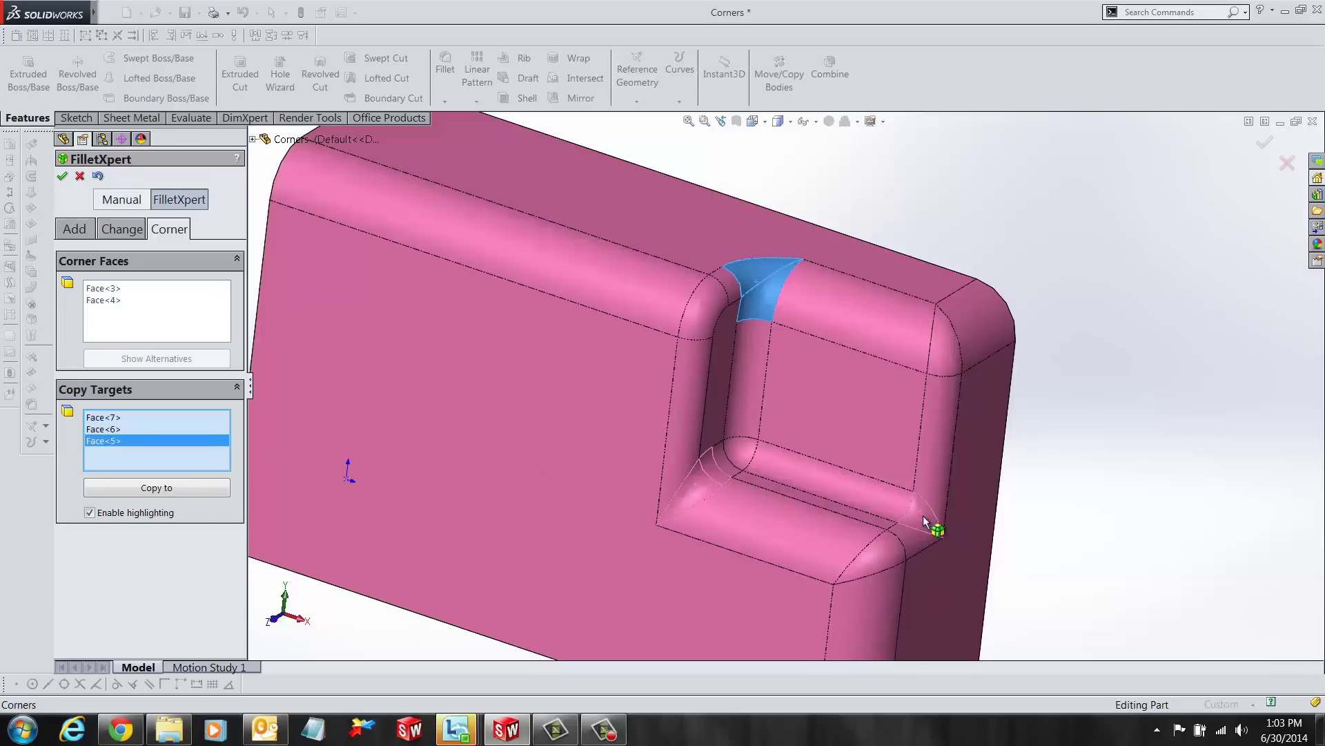
left_click(194, 488)
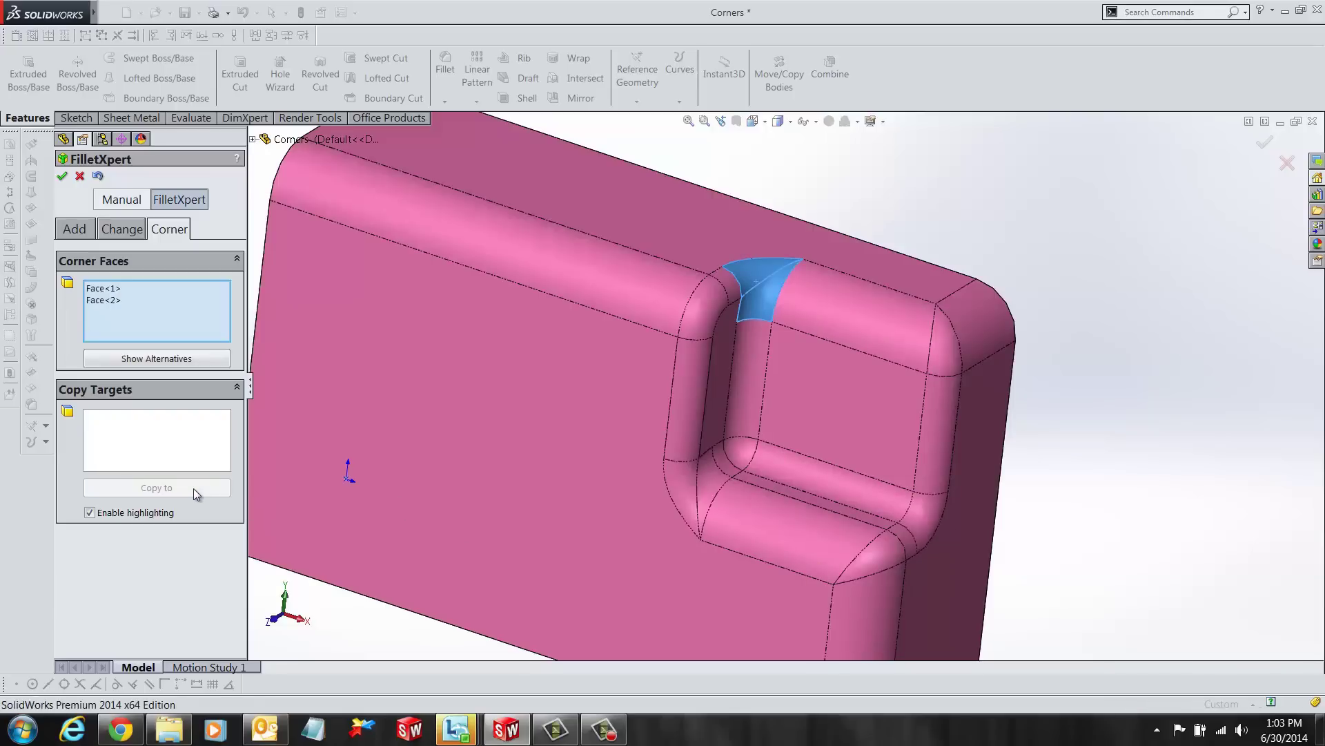
left_click(62, 176)
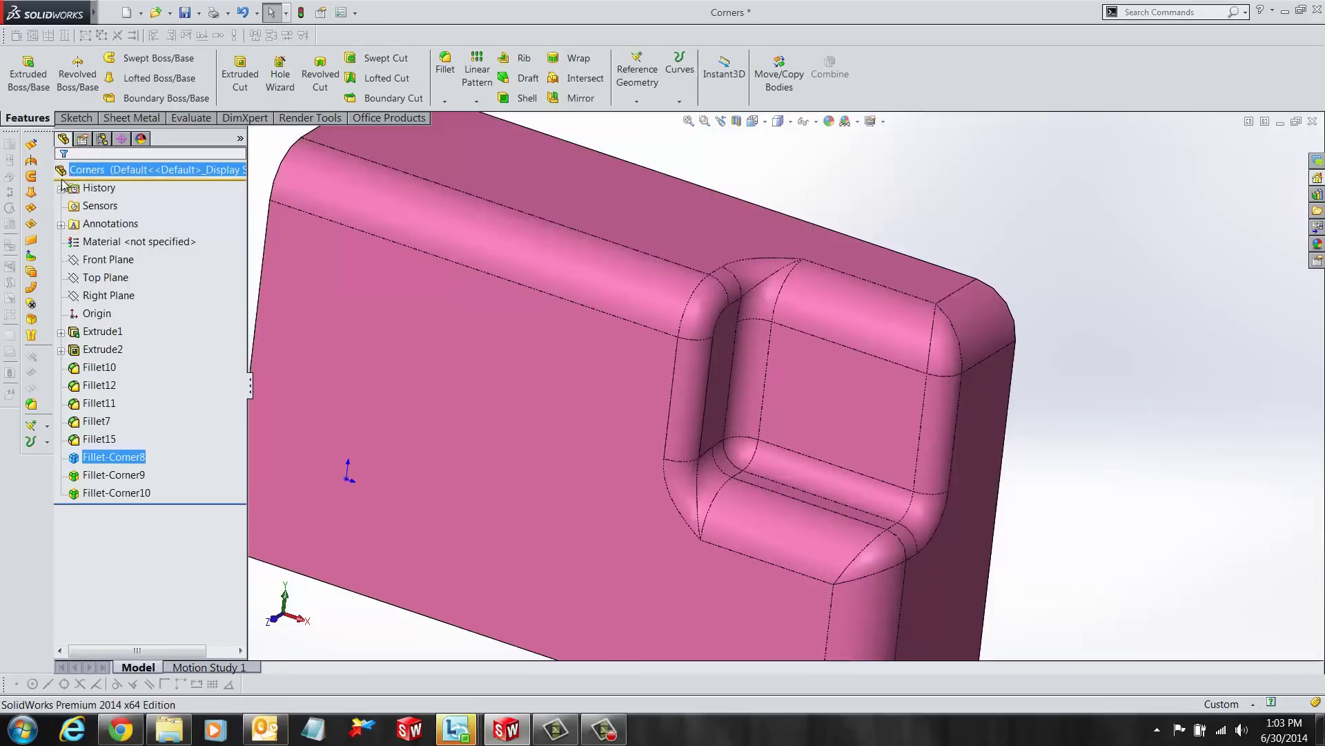
key("z")
middle_click_drag(553, 453, 822, 449)
scroll(798, 408, "down", 2)
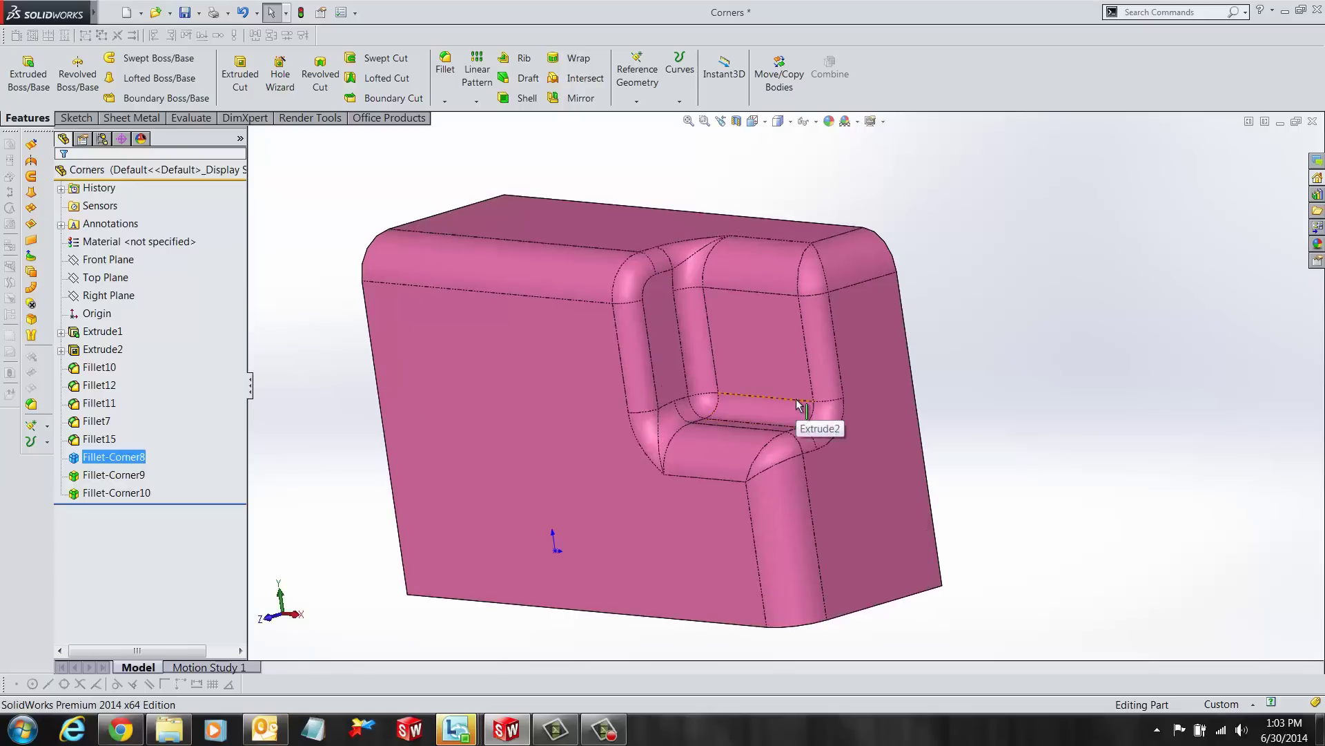
mouse_move(962, 379)
middle_mouse_down()
mouse_move(982, 370)
mouse_move(980, 381)
middle_mouse_up()
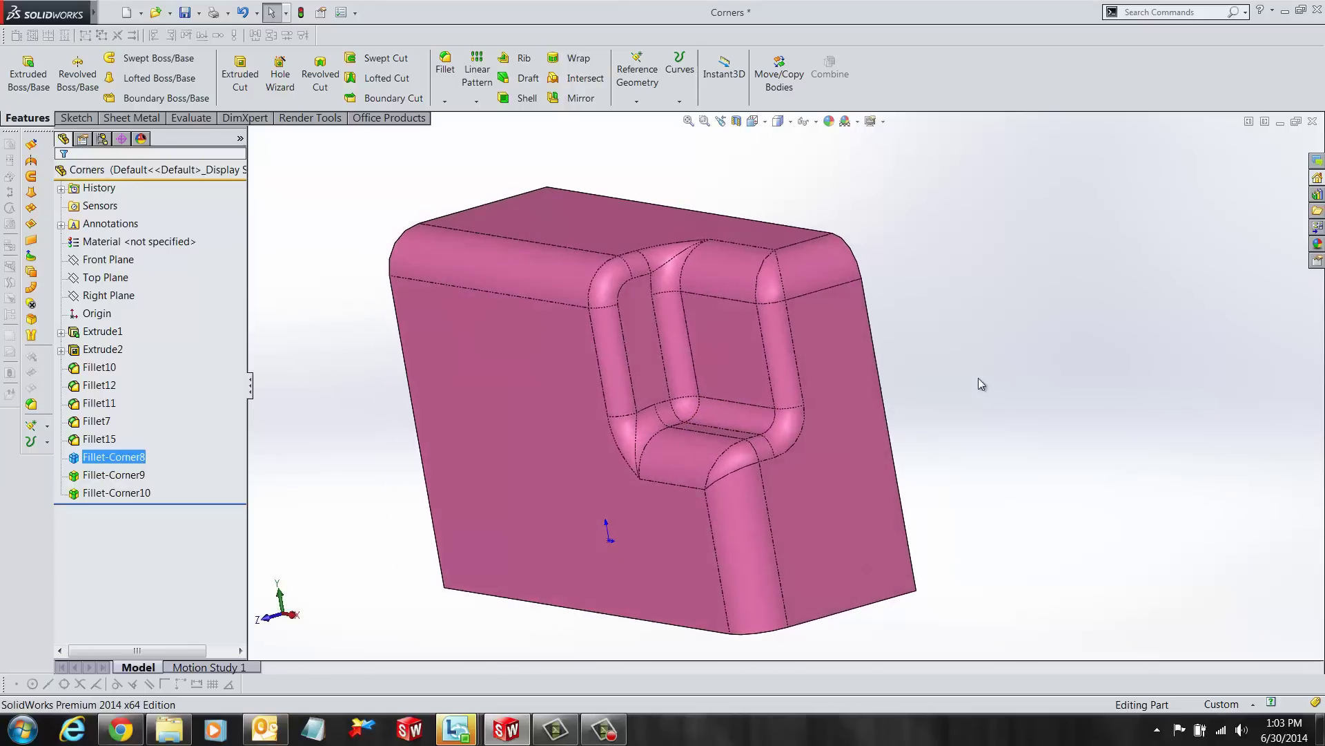
left_click(128, 492, "ctrl")
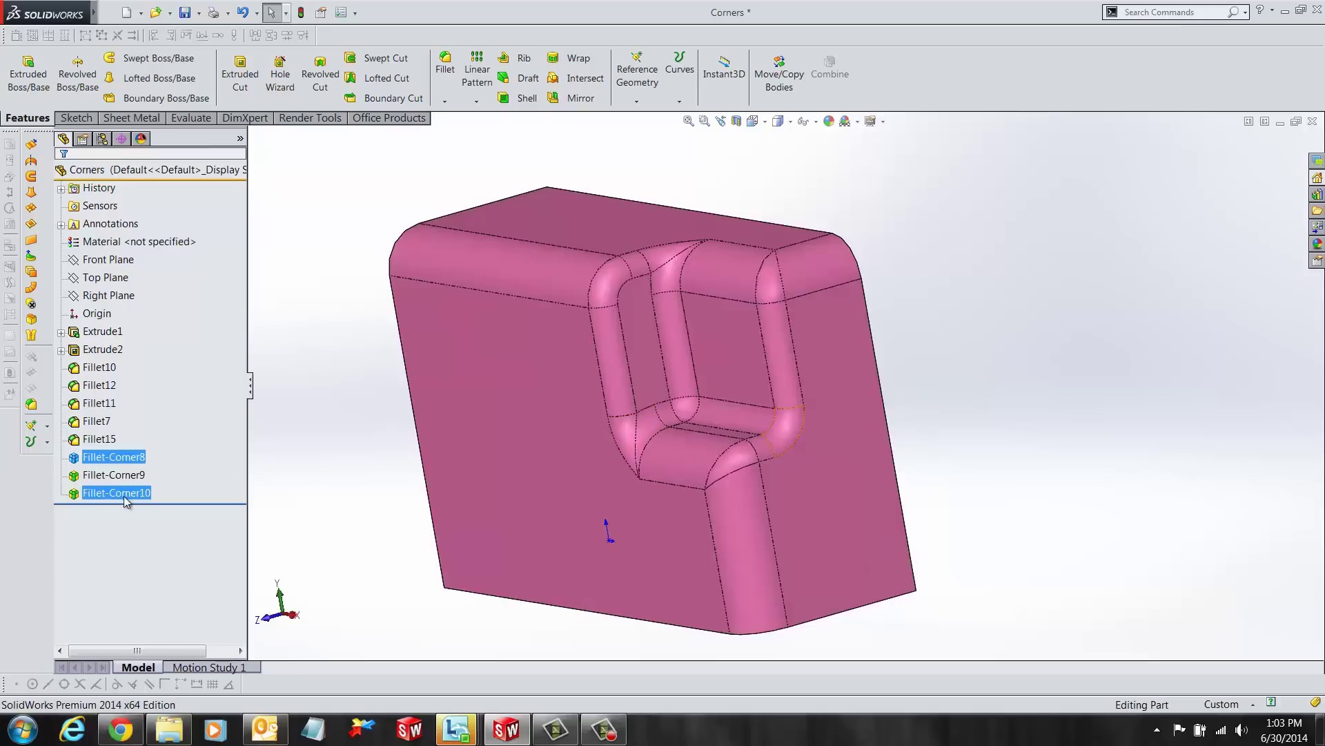
left_click(123, 495, "ctrl")
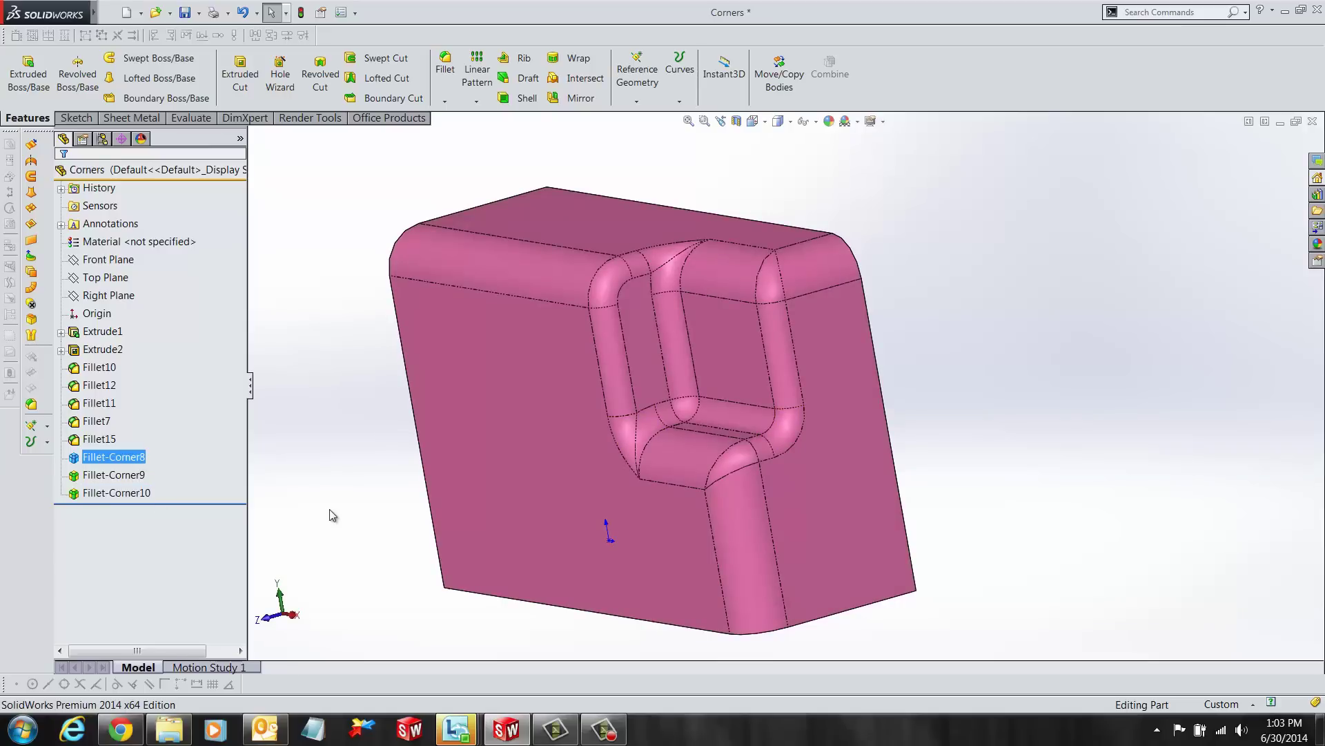